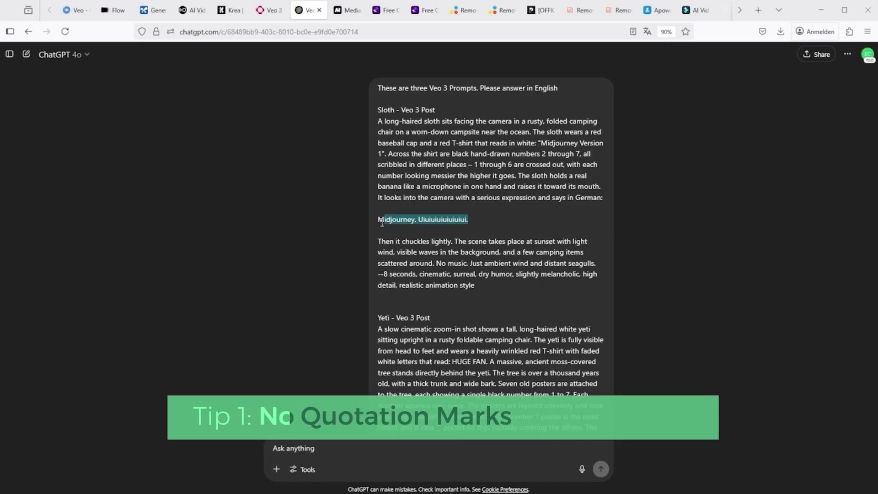
pyautogui.scroll(-4, 469, 243)
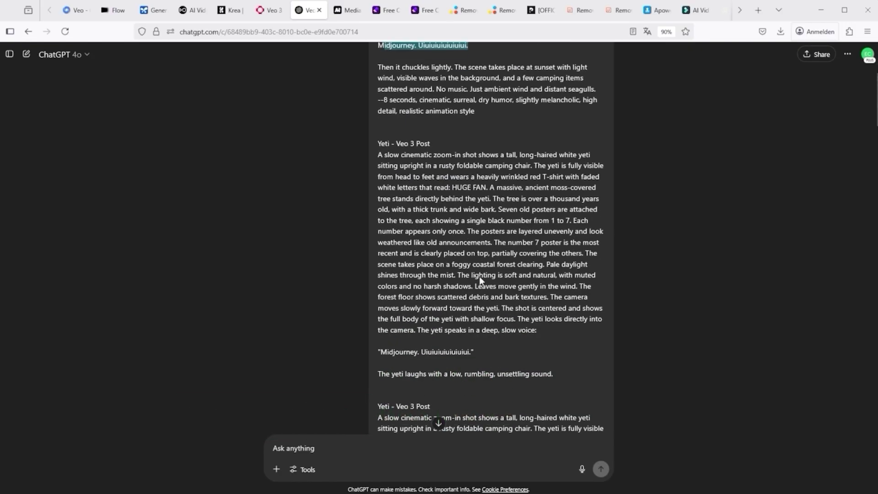
pyautogui.scroll(3, 392, 343)
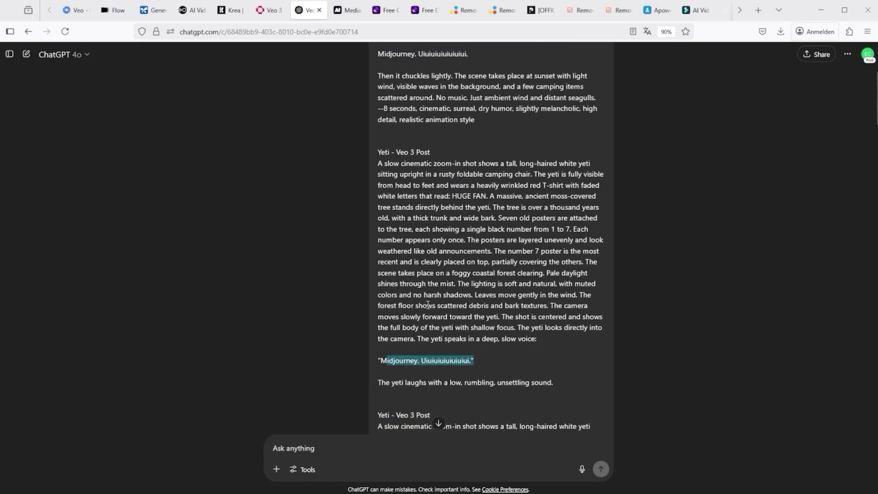
pyautogui.scroll(-5, 457, 256)
pyautogui.moveTo(482, 235); pyautogui.dragTo(353, 241)
pyautogui.scroll(-5, 463, 275)
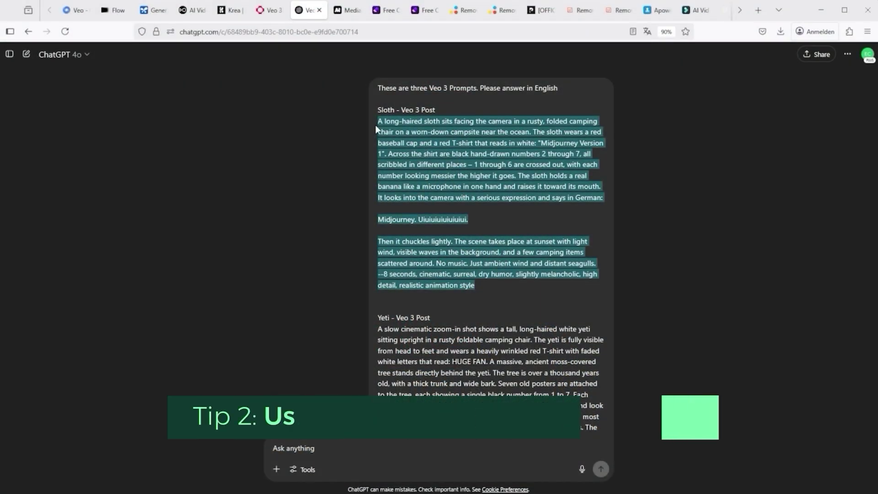
# - Bring up the deepmind.google page presenting Veo as a video generation model
pyautogui.click(71, 11)
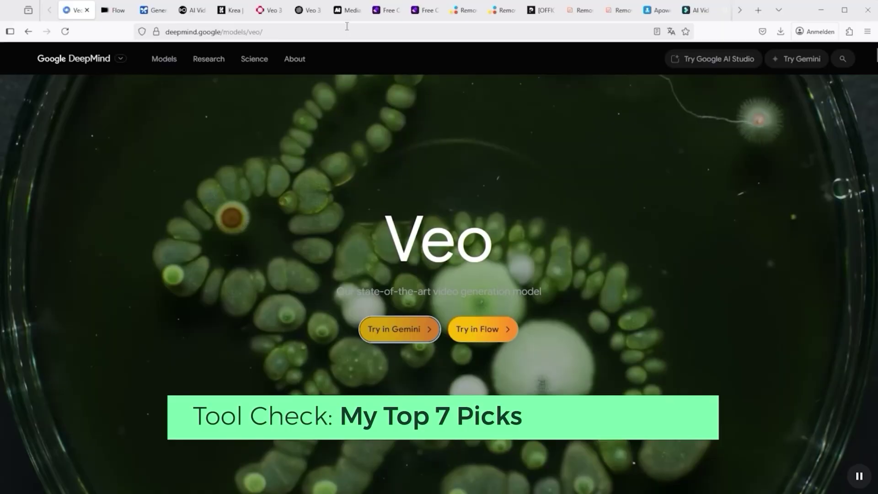
# - Open Media.io's AniEraser object remover with the yeti video loaded
pyautogui.click(351, 10)
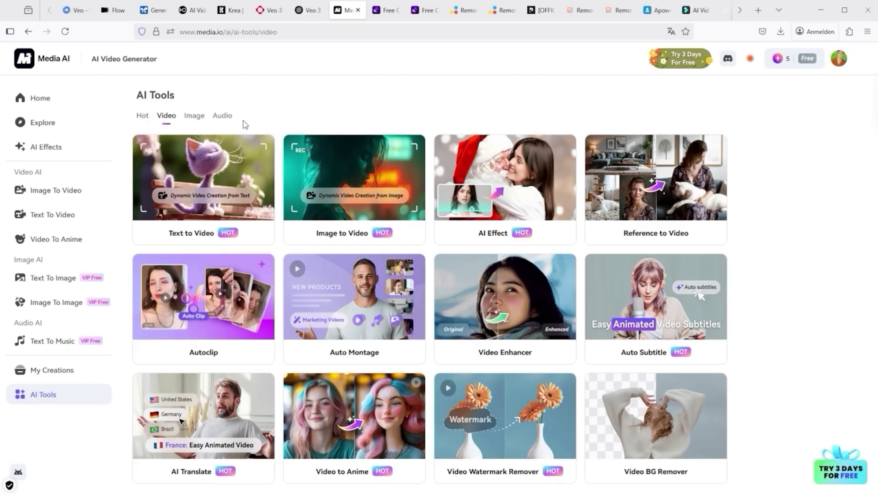
pyautogui.moveTo(547, 436)
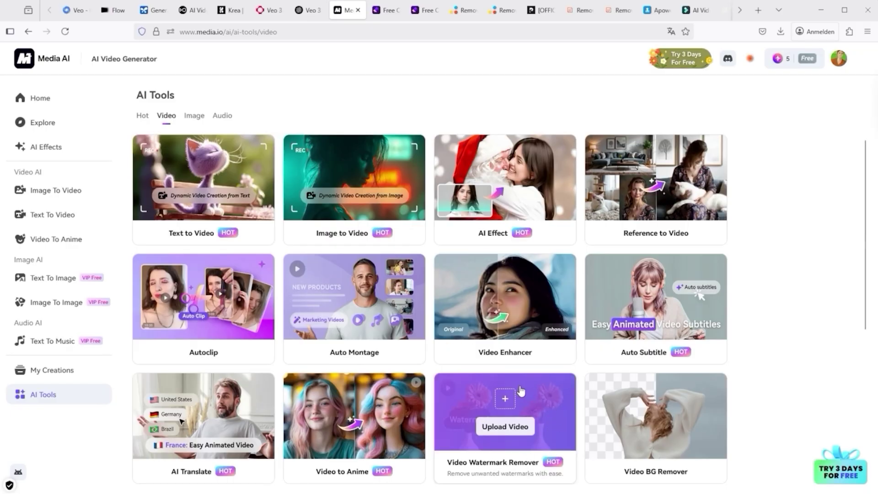
pyautogui.click(384, 11)
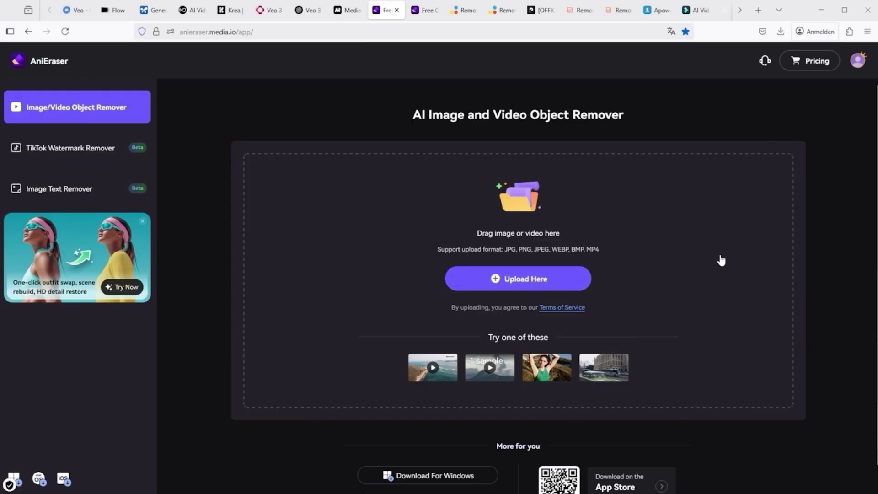
pyautogui.hotkey('ctrl', 'Tab')
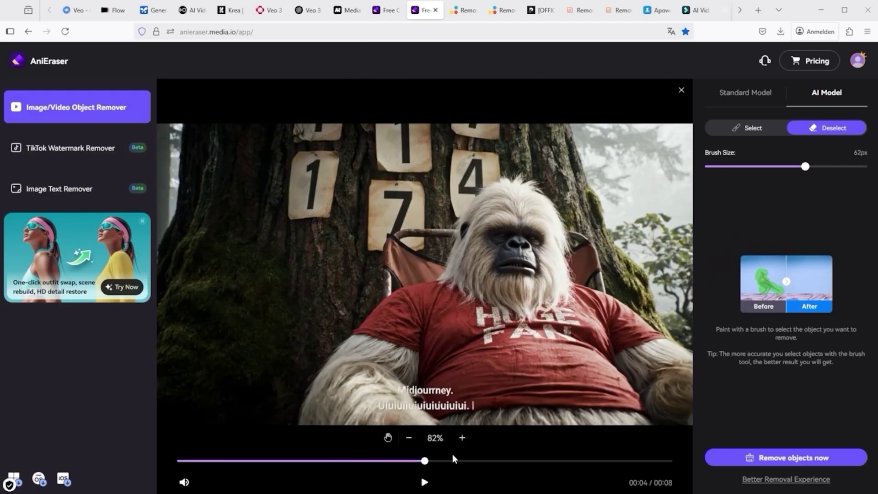
# - Scrub the yeti clip, set the Select brush to mark subtitles, then move to 123APPS Remove Logo
pyautogui.moveTo(425, 461)
pyautogui.mouseDown()
pyautogui.moveTo(239, 460)
pyautogui.moveTo(424, 461)
pyautogui.mouseUp()
pyautogui.click(750, 130)
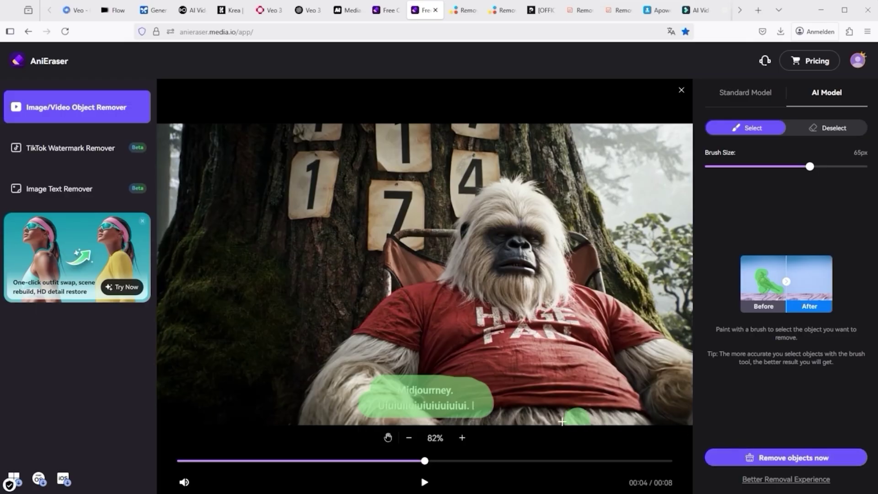
pyautogui.click(463, 11)
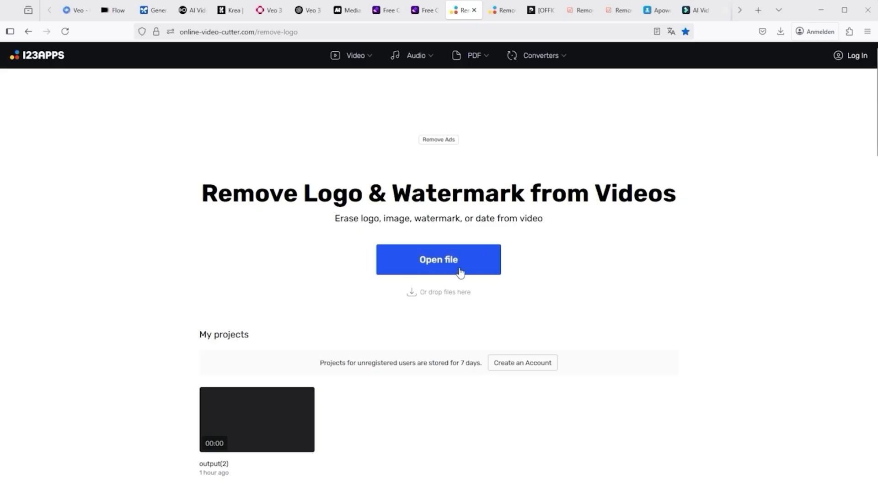
# - Open the yeti project in 123APPS Remove Logo and mark a bottom-centre removal rectangle at 00:03.09
pyautogui.click(497, 11)
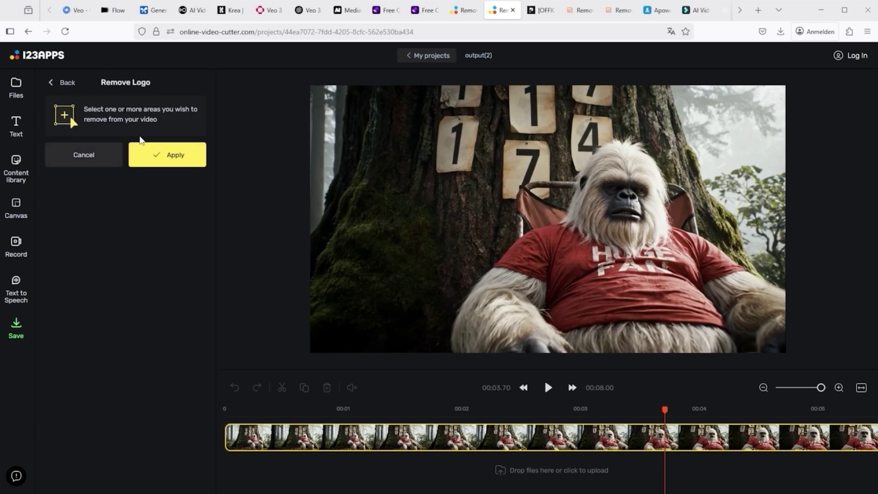
pyautogui.moveTo(598, 409); pyautogui.dragTo(547, 411)
pyautogui.click(591, 409)
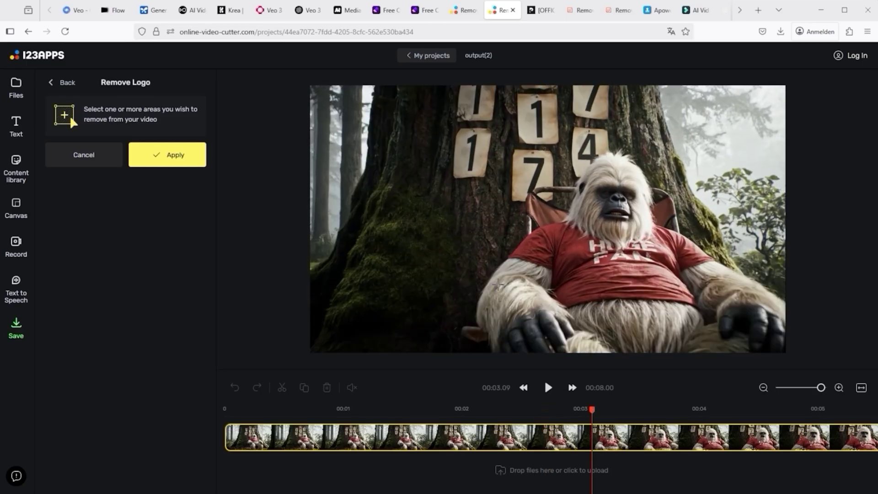
pyautogui.moveTo(487, 283); pyautogui.dragTo(640, 336)
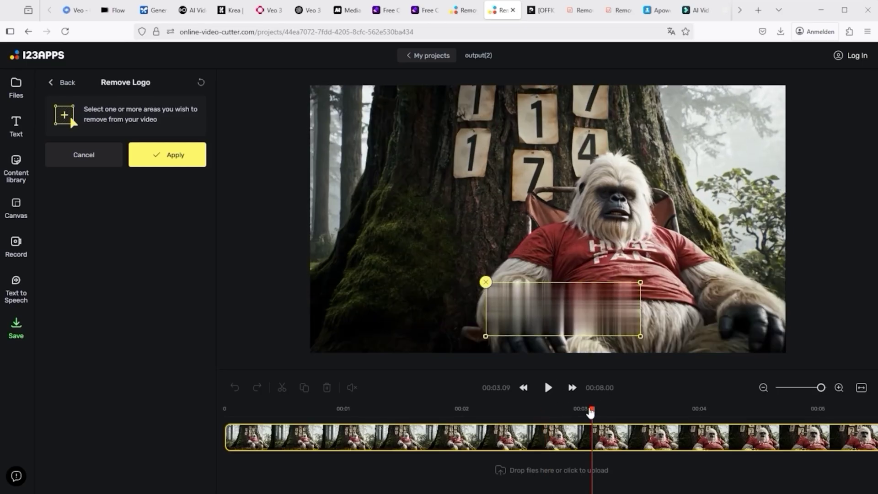
pyautogui.moveTo(592, 410); pyautogui.dragTo(652, 415)
pyautogui.moveTo(554, 312); pyautogui.dragTo(538, 316)
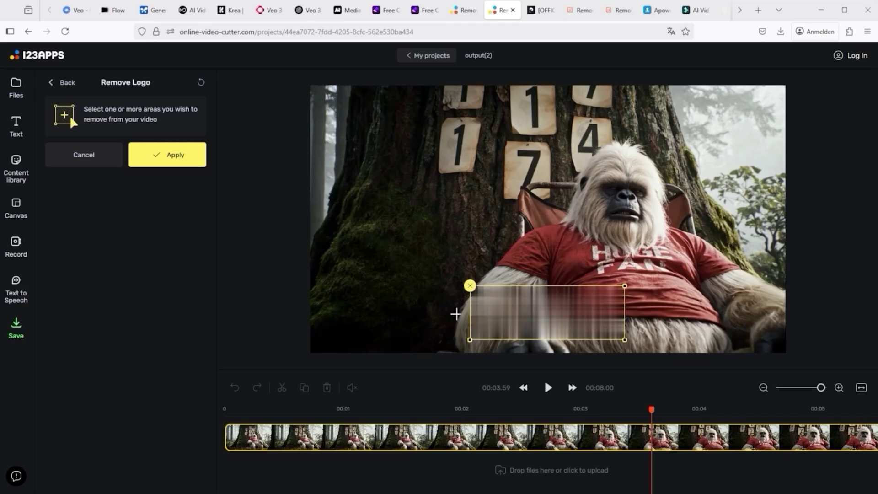
# - In HitPaw, drag Watermark 1's box over the yeti video's bottom subtitles, then go to UnWatermark
pyautogui.click(540, 11)
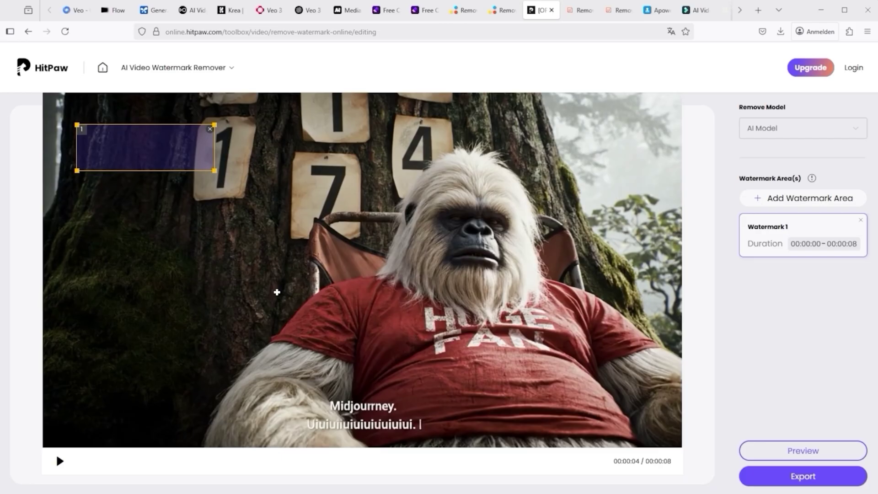
pyautogui.moveTo(138, 74)
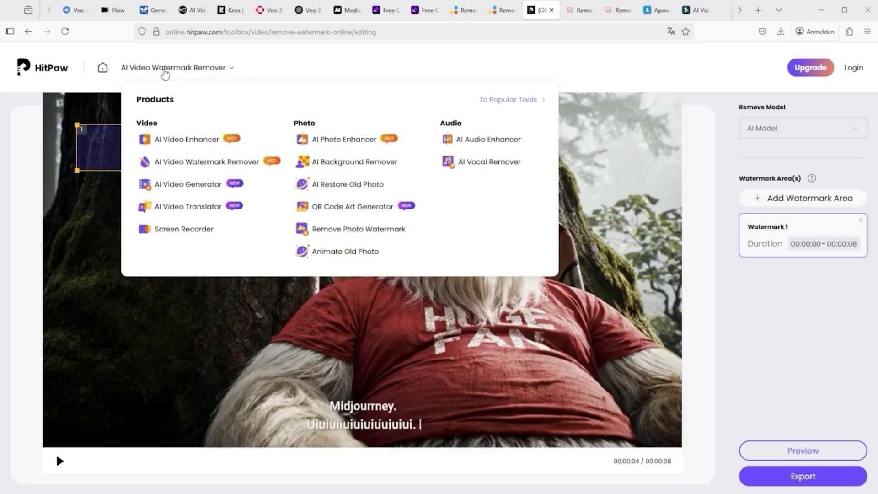
pyautogui.moveTo(98, 136); pyautogui.dragTo(333, 401)
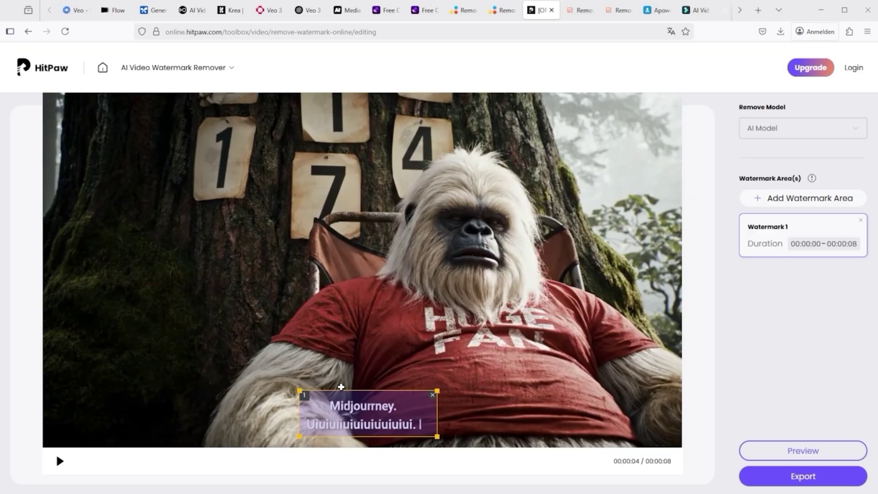
pyautogui.click(579, 11)
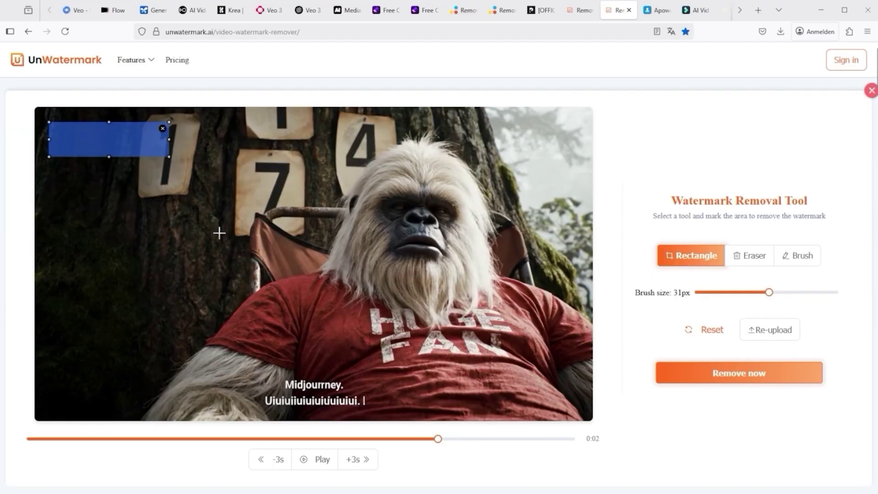
# - Try UnWatermark's rectangle and brush marks on the subtitles, reset them, and check the pricing plans
pyautogui.moveTo(98, 143); pyautogui.dragTo(302, 392)
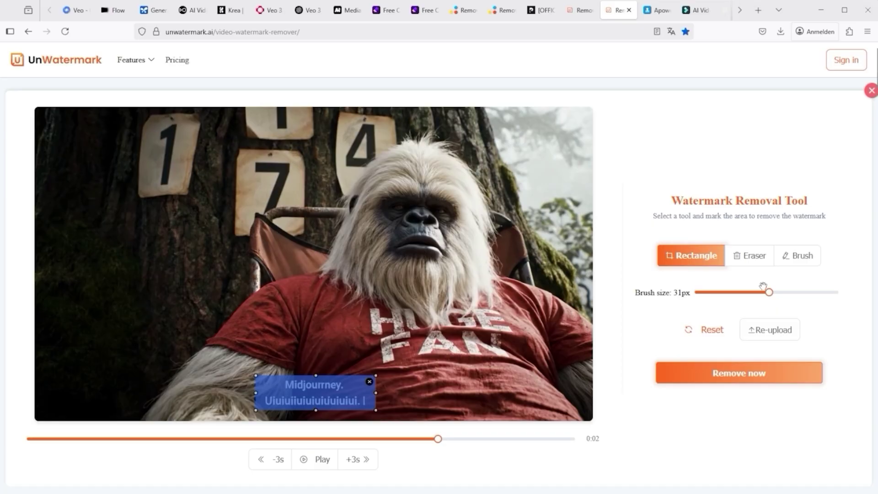
pyautogui.click(794, 257)
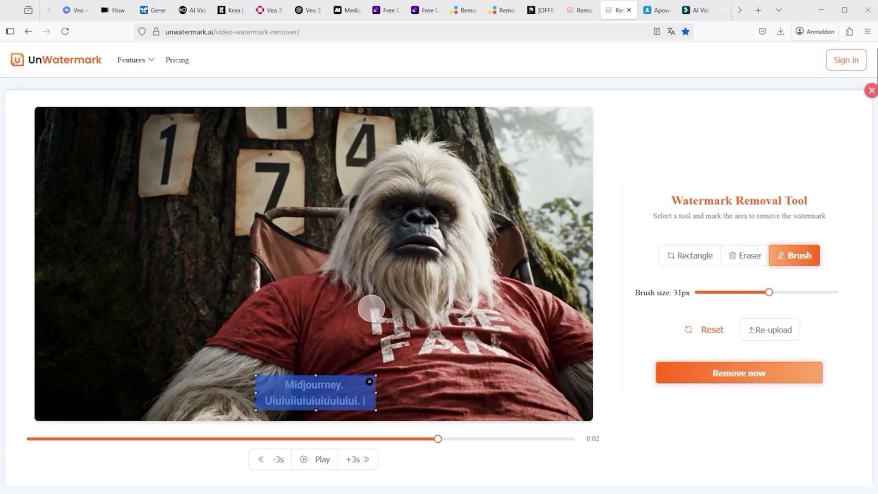
pyautogui.moveTo(365, 314)
pyautogui.mouseDown()
pyautogui.moveTo(470, 311)
pyautogui.moveTo(391, 336)
pyautogui.moveTo(387, 325)
pyautogui.moveTo(481, 309)
pyautogui.moveTo(505, 344)
pyautogui.moveTo(381, 355)
pyautogui.moveTo(467, 355)
pyautogui.moveTo(468, 346)
pyautogui.moveTo(438, 346)
pyautogui.mouseUp()
pyautogui.click(707, 329)
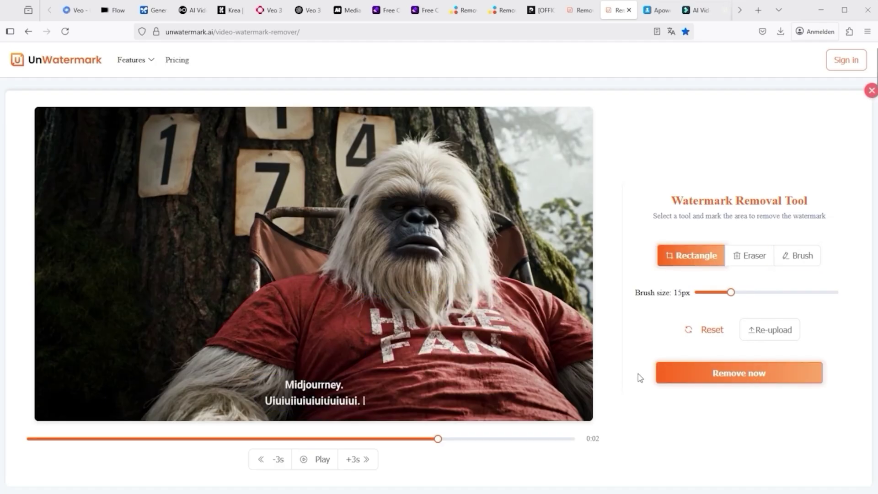
pyautogui.click(178, 60)
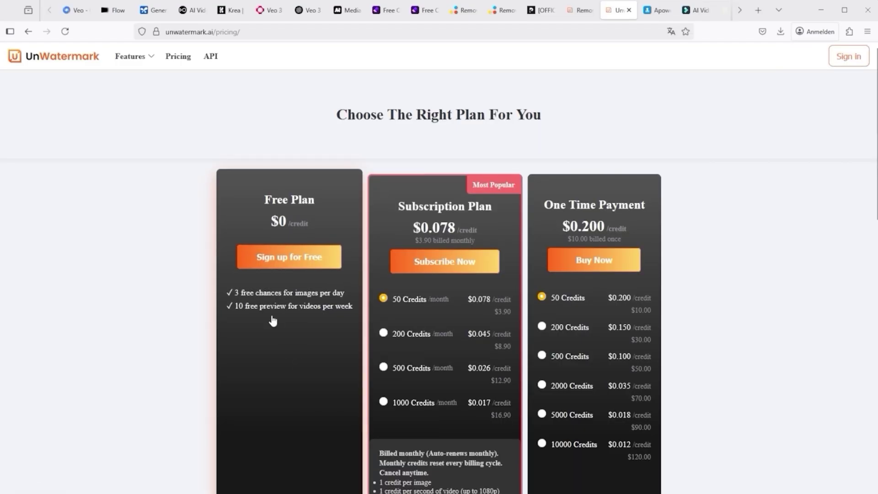
pyautogui.click(650, 11)
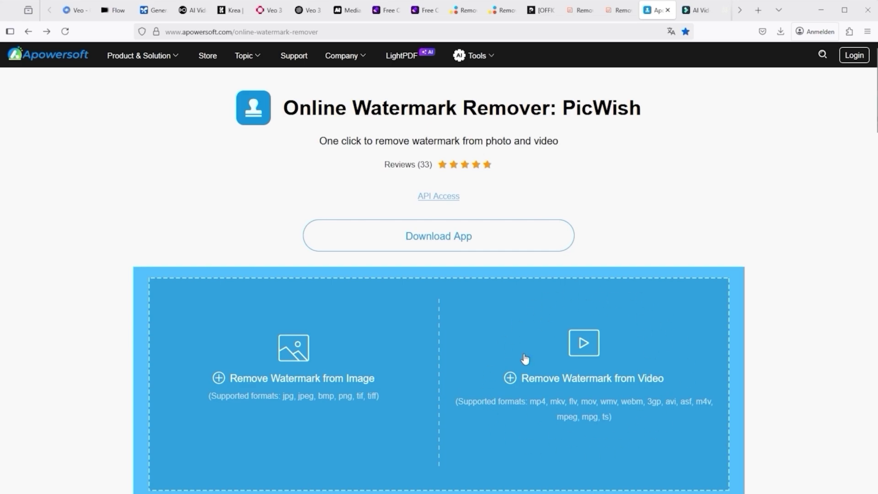
# - Leave PicWish for Wondershare Filmora's AI Video Object Remover page
pyautogui.click(695, 10)
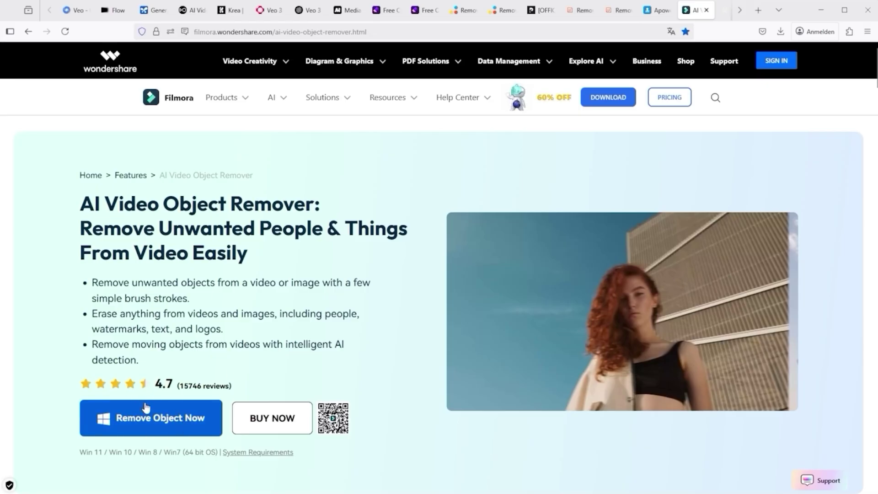
# - Scroll Filmora's AI Video Object Remover page down to the watermark-removal example
pyautogui.scroll(-10, 432, 308)
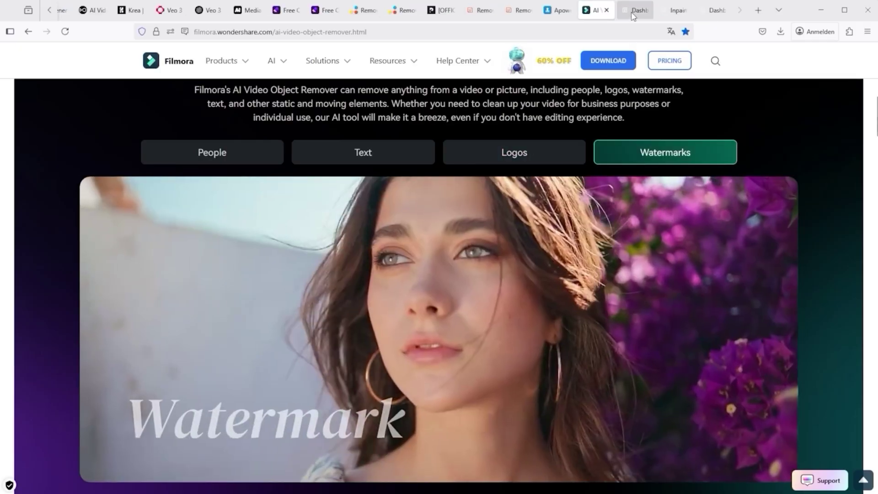
# - Open Runway's Inpainting editor on the yeti clip, scrub to the subtitles, and set an Exclude brush of size 15
pyautogui.click(633, 13)
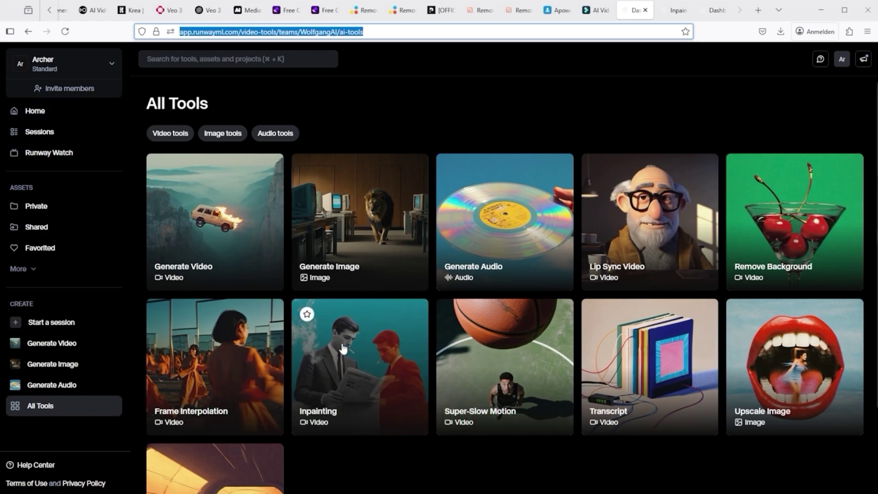
pyautogui.click(678, 11)
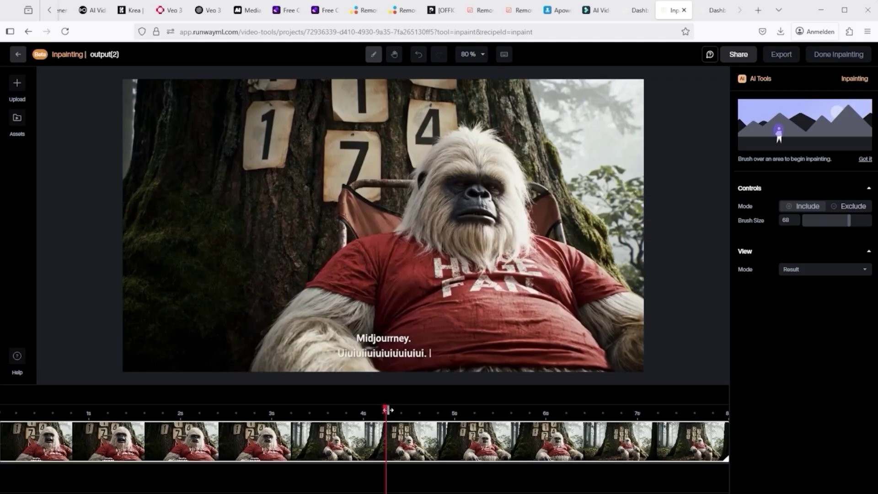
pyautogui.moveTo(386, 408); pyautogui.dragTo(362, 409)
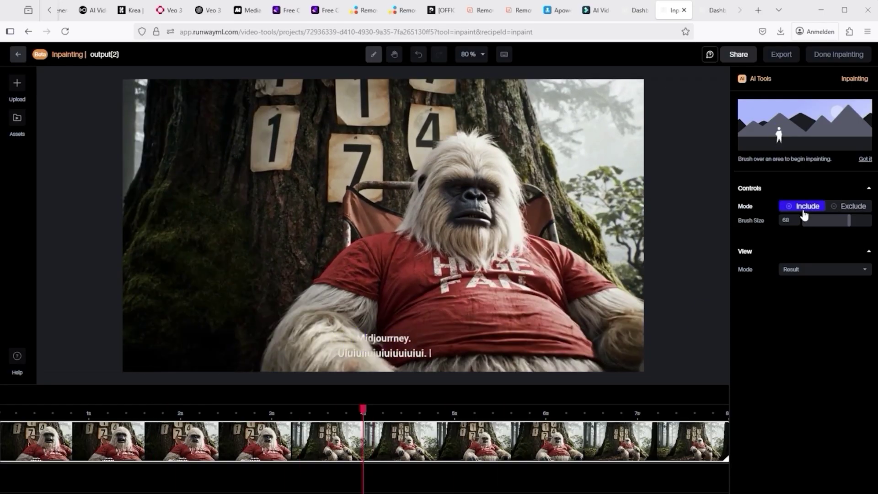
pyautogui.click(852, 206)
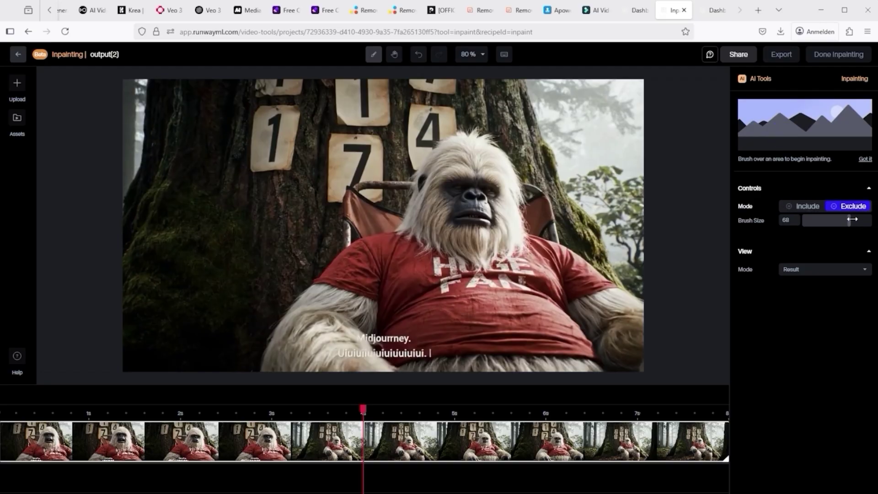
pyautogui.moveTo(851, 220)
pyautogui.mouseDown()
pyautogui.moveTo(804, 222)
pyautogui.moveTo(818, 220)
pyautogui.mouseUp()
# - Switch the brush back to Include at size 56 and paint over the subtitle text
pyautogui.click(807, 206)
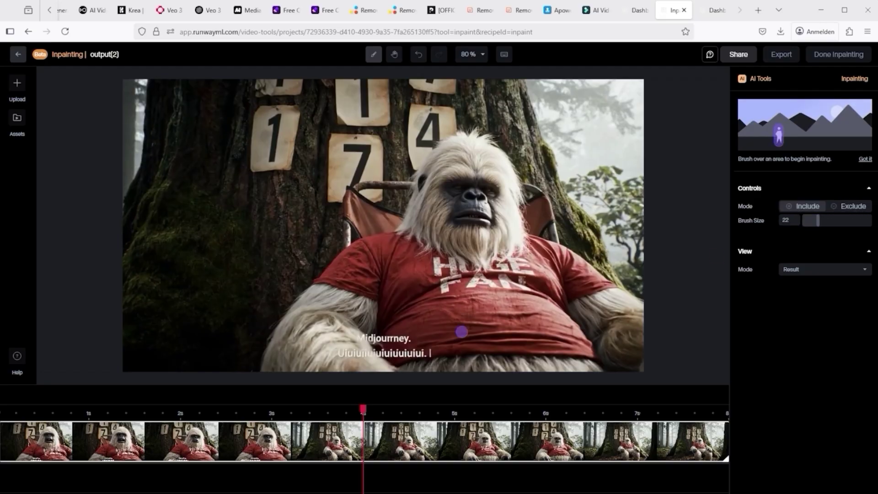
pyautogui.click(841, 220)
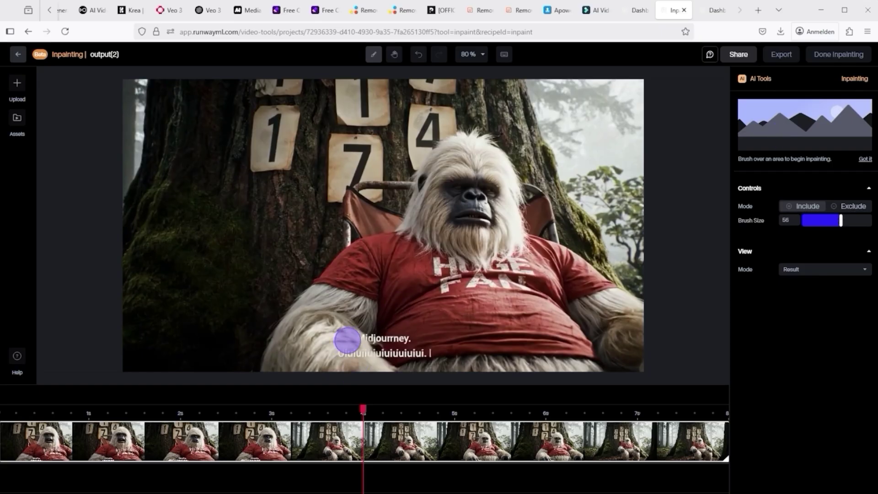
pyautogui.moveTo(347, 340); pyautogui.dragTo(437, 343)
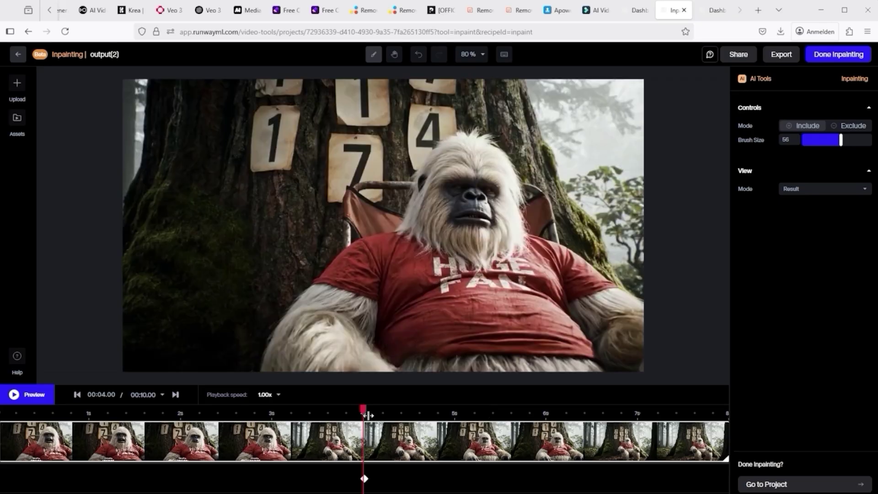
# - Repaint leftover subtitle text at the 4 s keyframe, then view Inpainting - output(2) 720p.mp4 details
pyautogui.moveTo(368, 415); pyautogui.dragTo(545, 408)
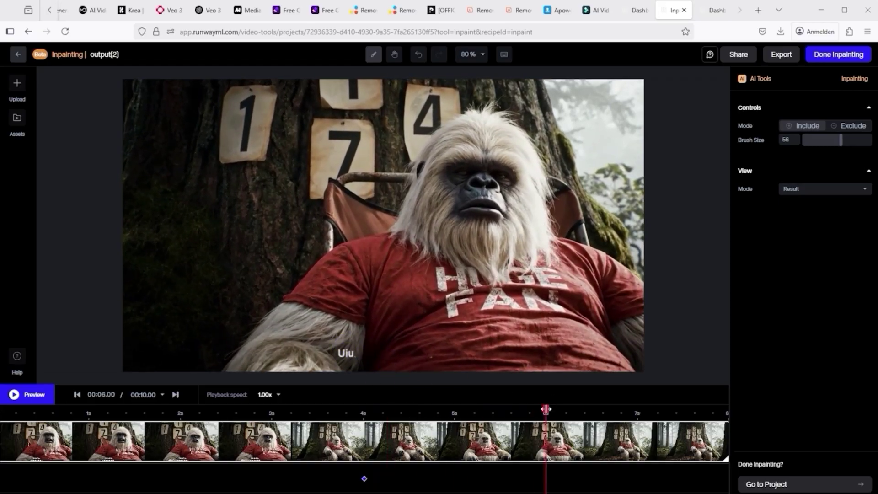
pyautogui.click(364, 479)
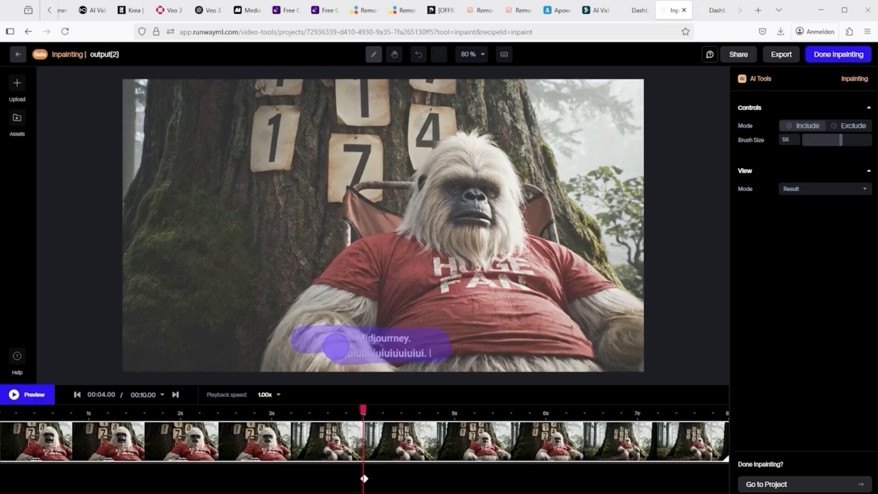
pyautogui.moveTo(336, 346)
pyautogui.mouseDown()
pyautogui.moveTo(309, 351)
pyautogui.moveTo(400, 357)
pyautogui.moveTo(452, 349)
pyautogui.moveTo(325, 333)
pyautogui.mouseUp()
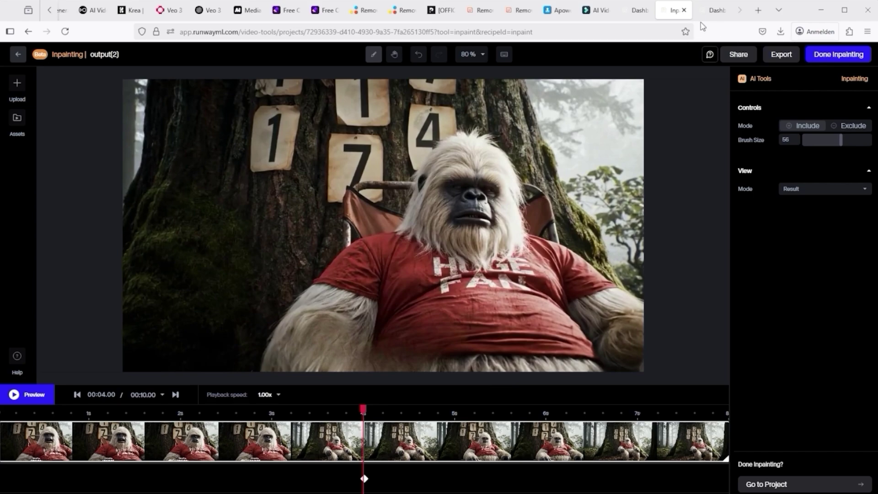
pyautogui.click(707, 11)
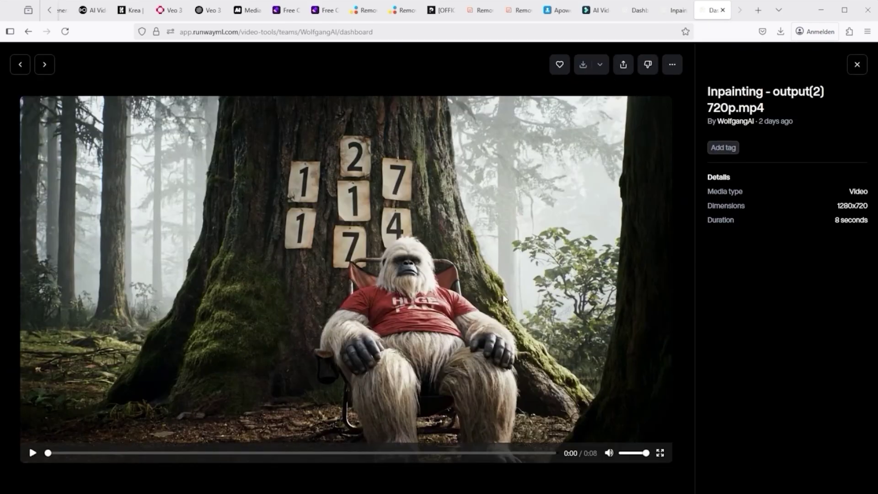
# - Play the subtitle-free inpainted yeti video, Inpainting - output(2) 720p.mp4
pyautogui.click(32, 453)
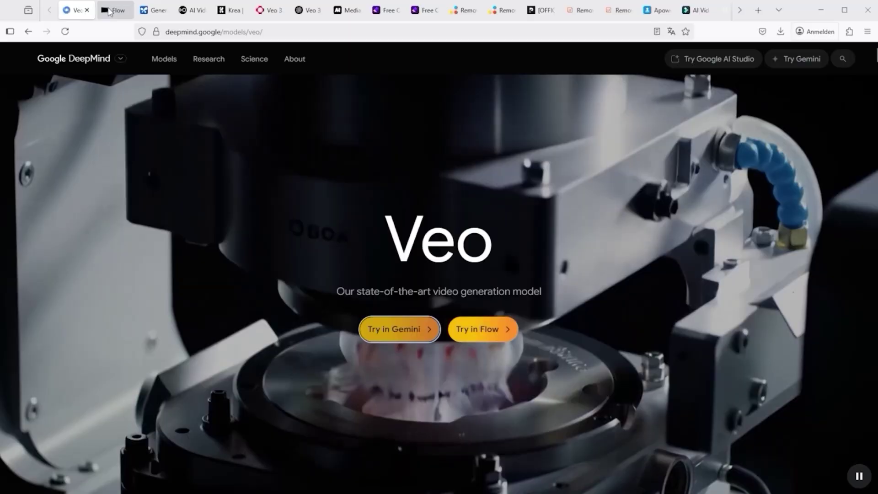
# - Look over the Google Flow introduction, then Google AI Studio's Generate videos with Veo 2 page
pyautogui.click(111, 10)
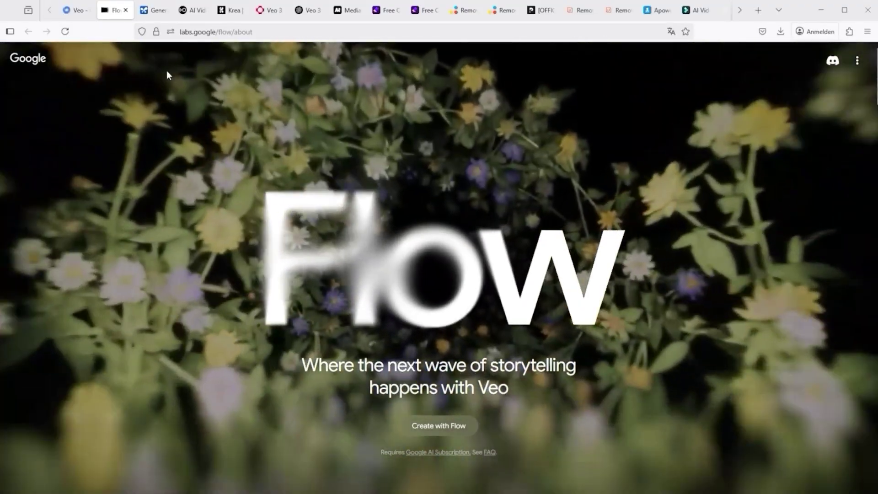
pyautogui.click(152, 10)
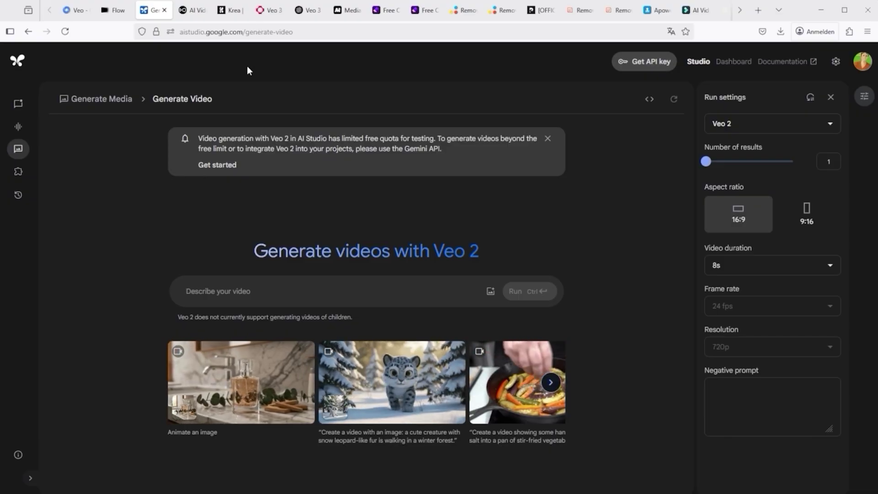
# - Confirm Veo3 appears in OpenArt's video model list on the Video Creation page
pyautogui.click(186, 11)
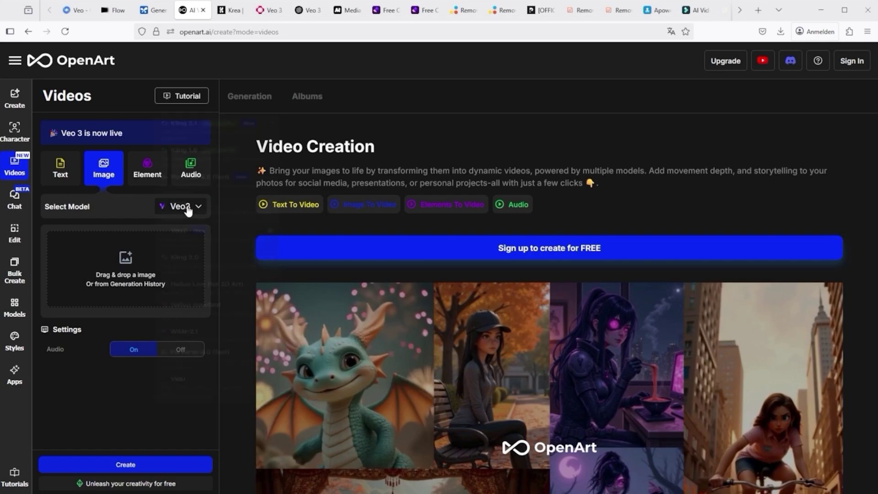
pyautogui.click(188, 207)
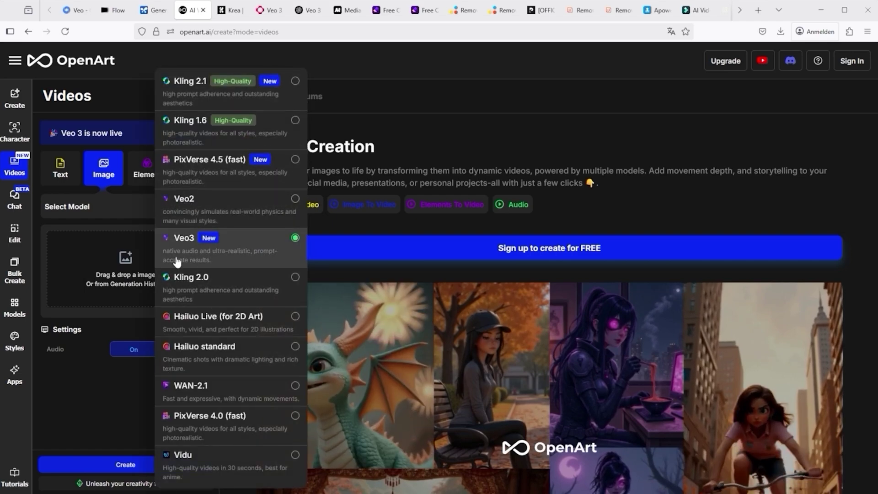
pyautogui.click(395, 70)
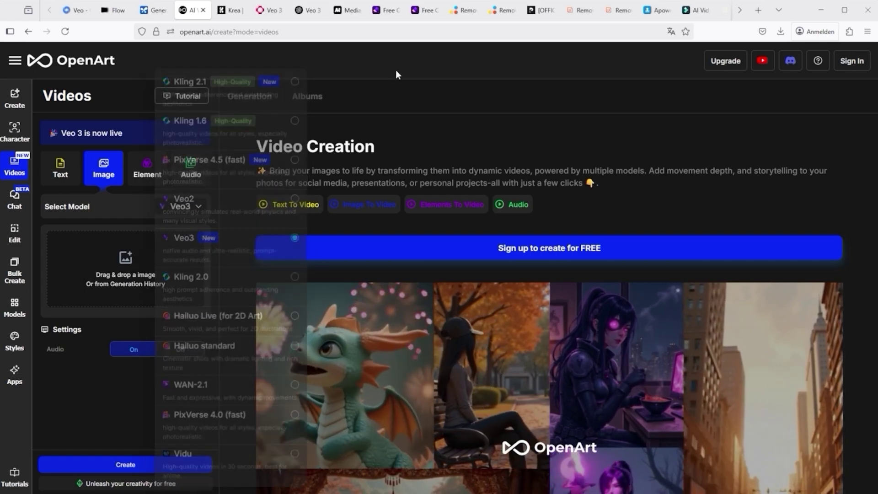
# - Check Krea's video generator model list, which also offers Veo 3
pyautogui.click(229, 12)
pyautogui.click(70, 476)
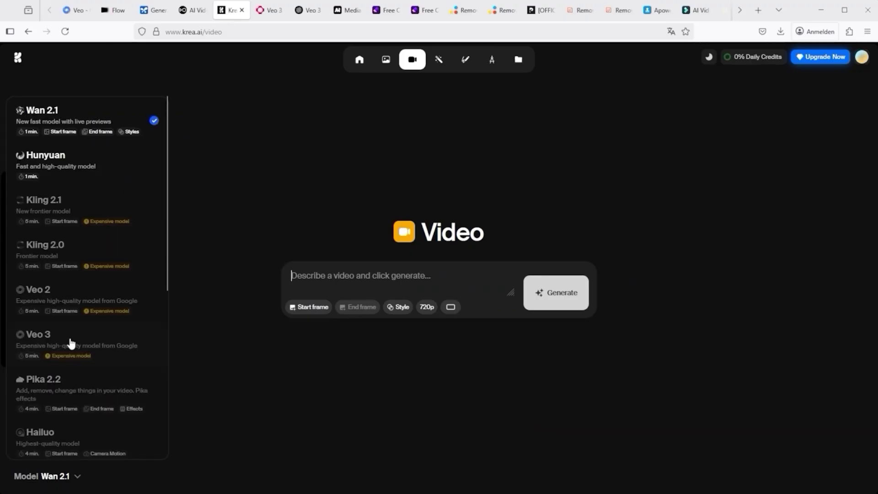
pyautogui.click(201, 204)
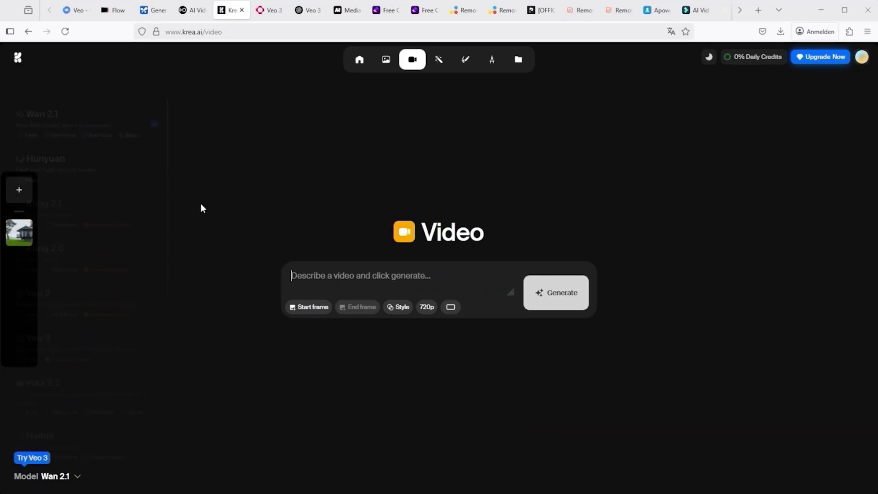
# - View fal.ai's fal-ai/veo3 Playground and copy the fal-ai/veo3 model name
pyautogui.click(271, 13)
pyautogui.click(137, 93)
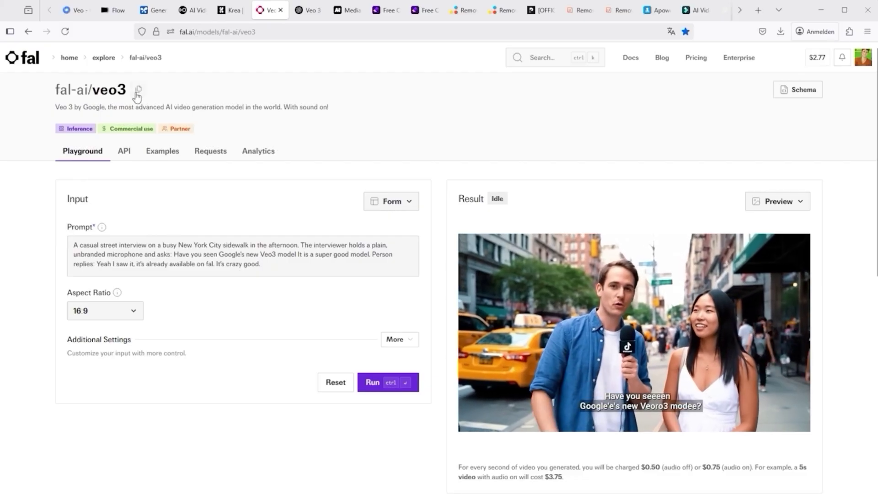
pyautogui.moveTo(44, 92); pyautogui.dragTo(129, 92)
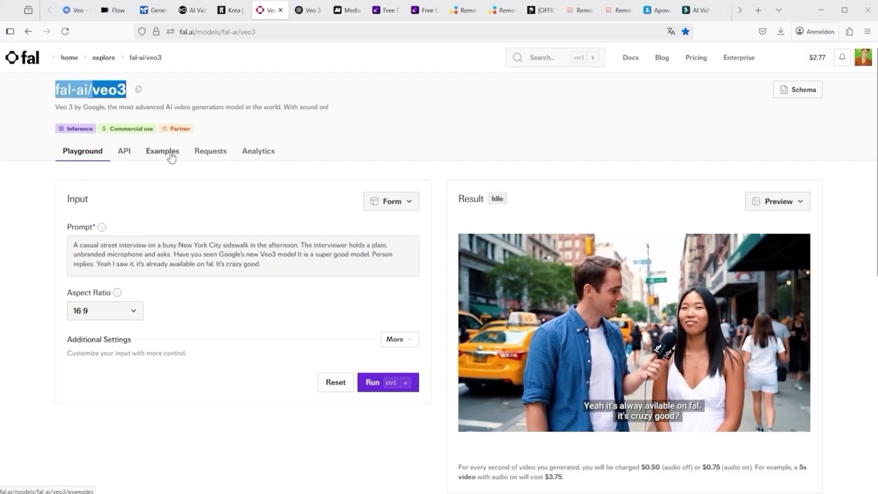
pyautogui.click(409, 128)
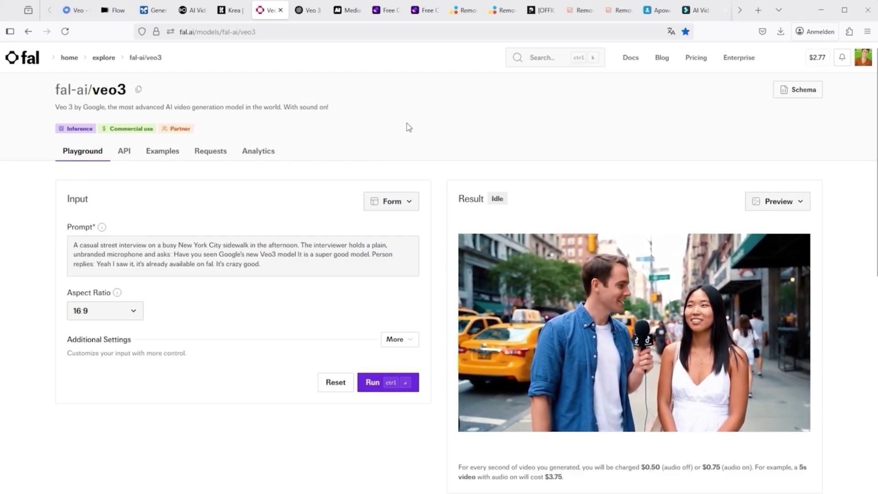